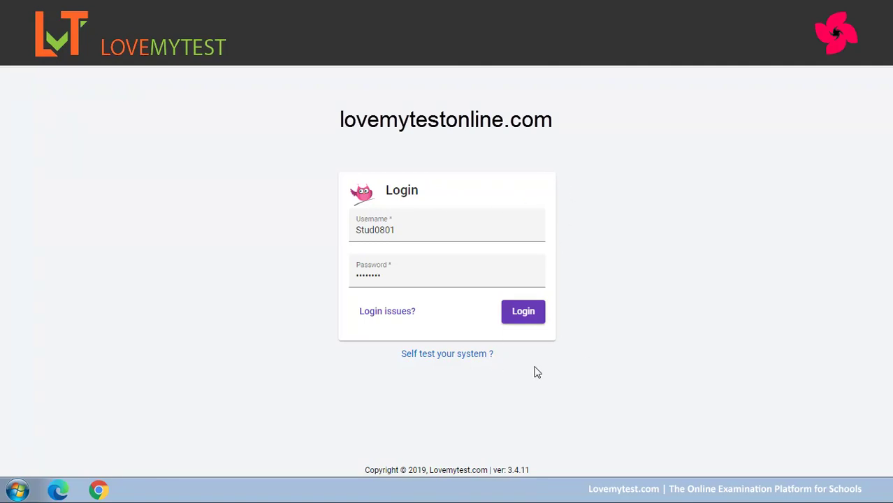
- Run the system self test through the browser, time, camera and math checks, then end it
click(445, 357)
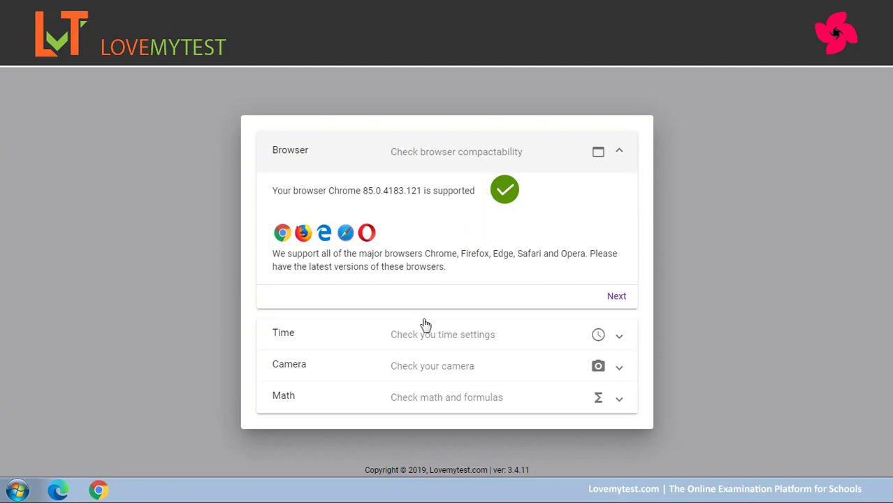
click(435, 340)
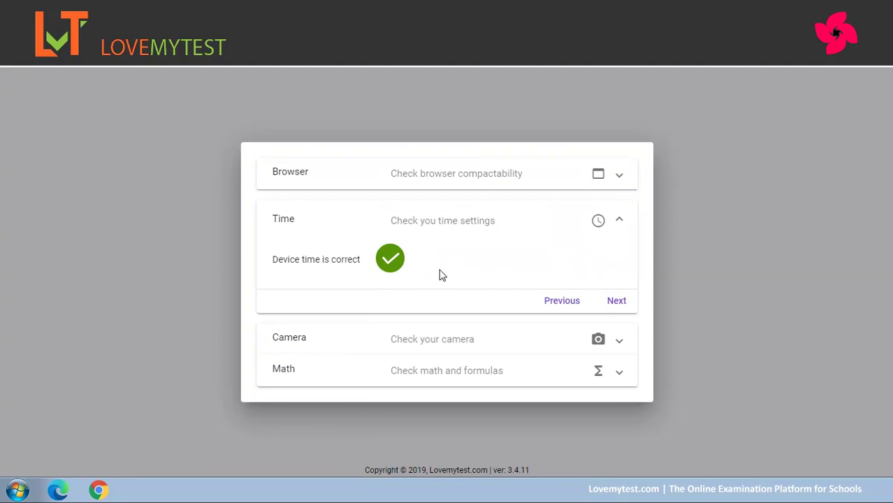
click(428, 341)
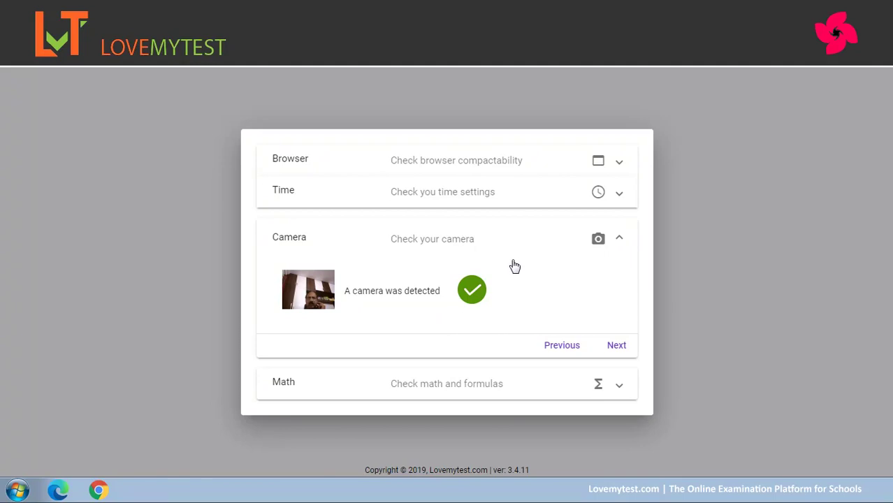
click(445, 386)
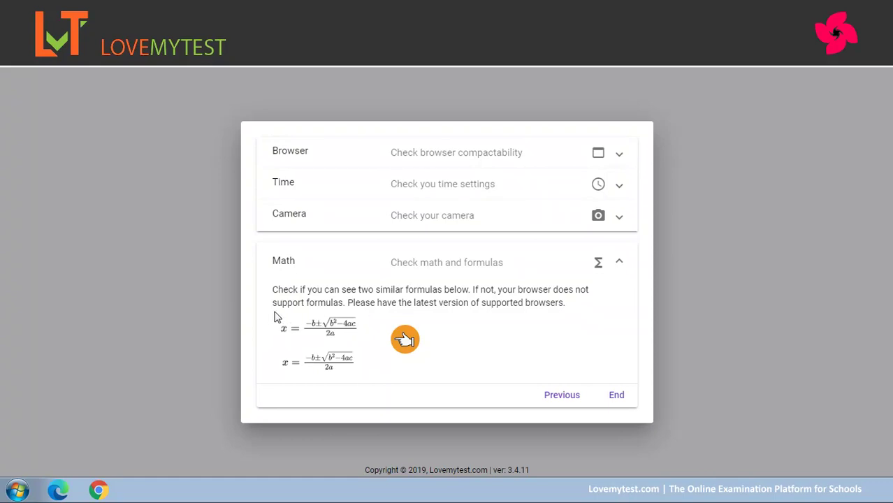
click(617, 395)
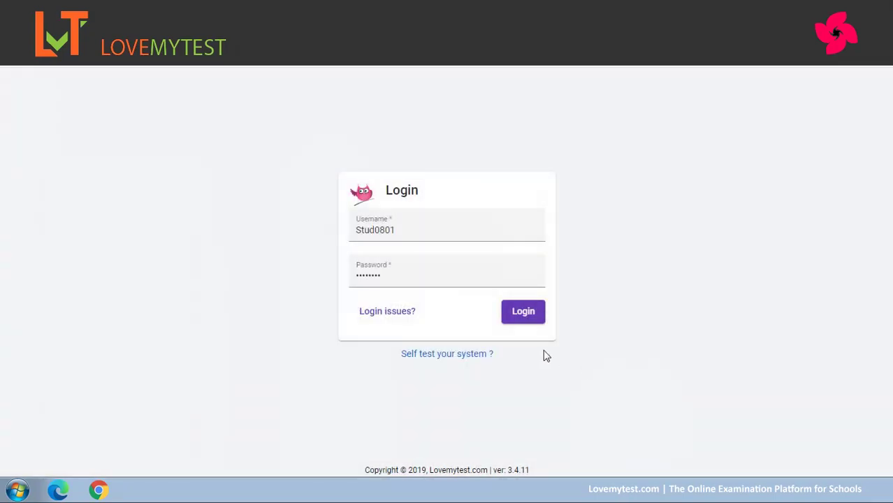
- Log in with the prefilled student credentials and launch the Science test scheduled for Sep 22, 6:00 PM
click(524, 315)
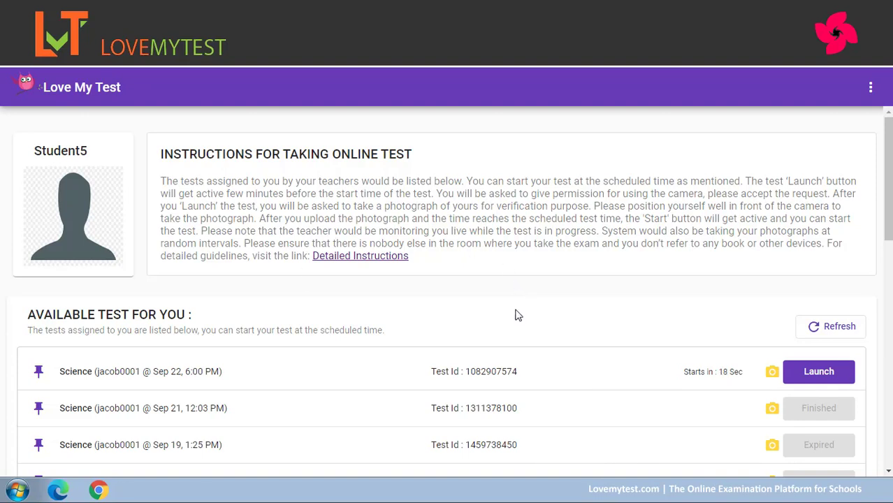
click(829, 377)
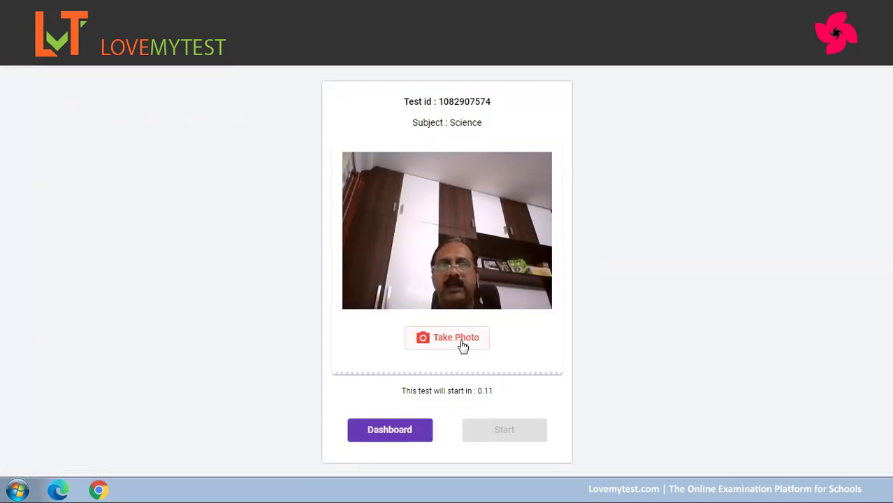
- Take and upload the verification photo, then start the Science test
click(463, 339)
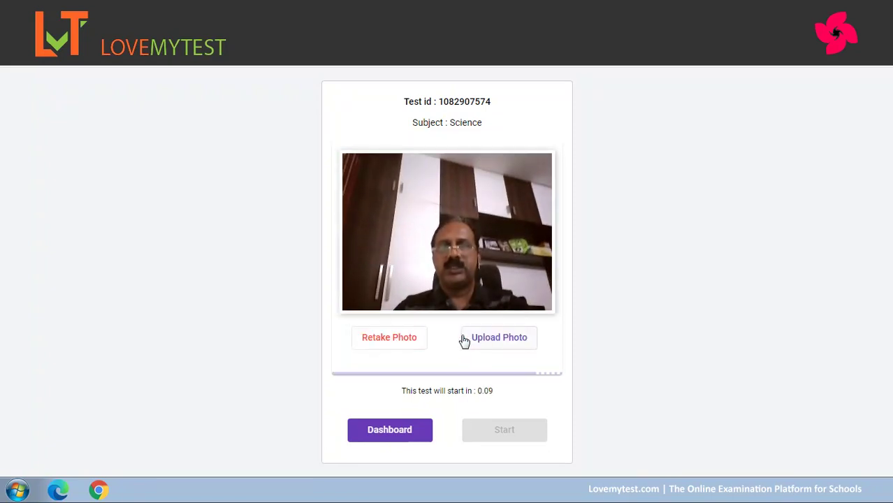
click(520, 338)
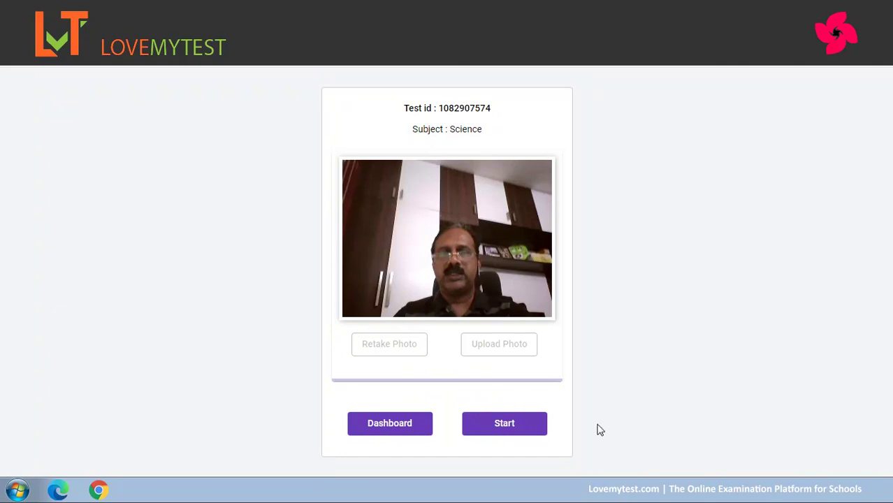
click(511, 426)
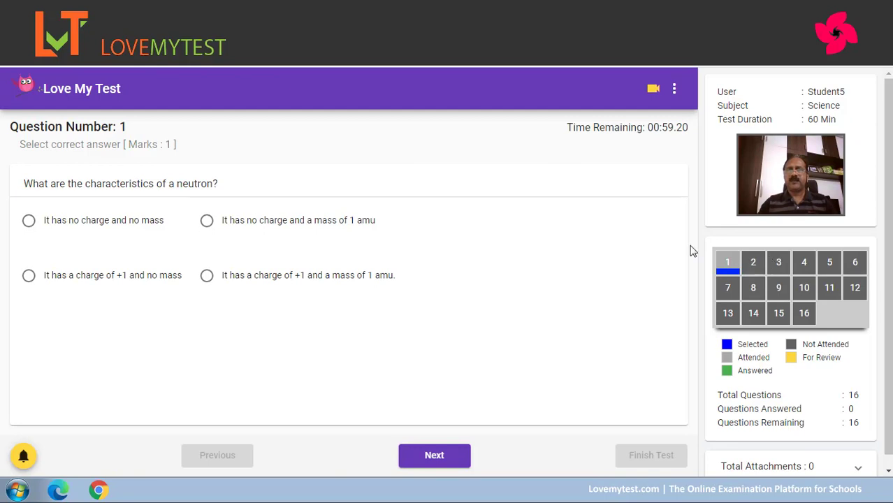
- Answer question 1 with "It has a charge of +1 and a mass of 1 amu." and question 2 with "34u"
click(207, 276)
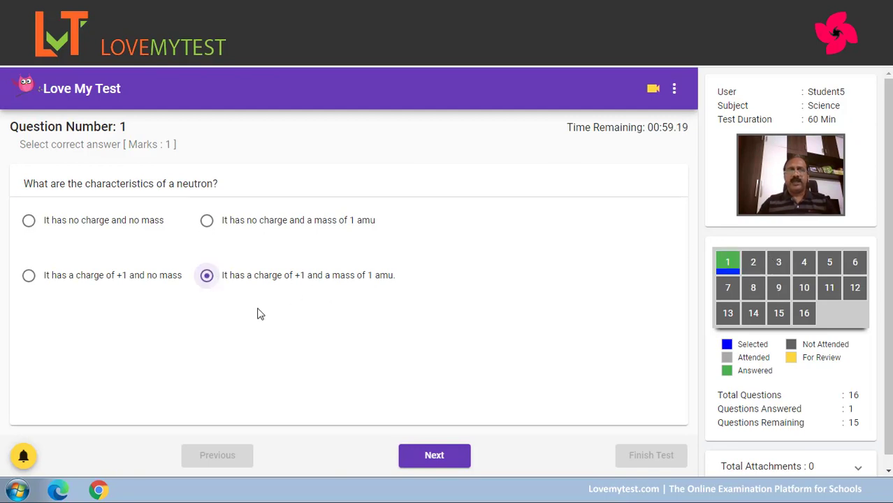
click(429, 457)
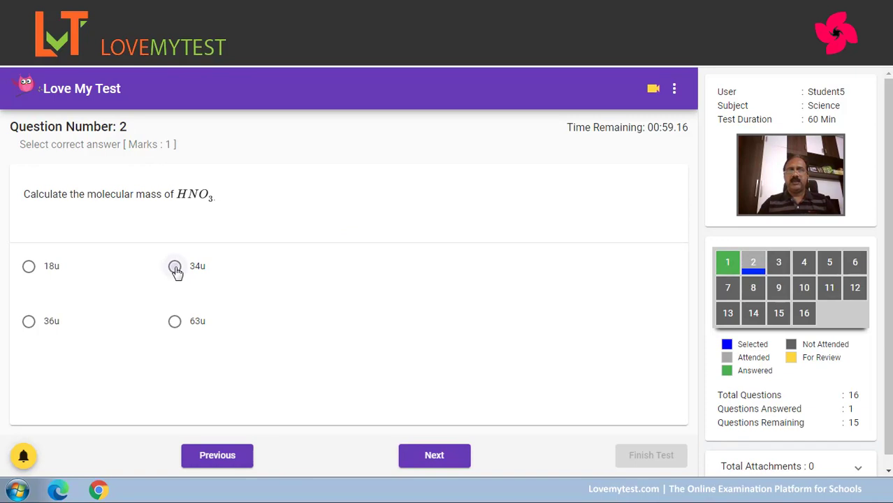
click(175, 266)
click(432, 455)
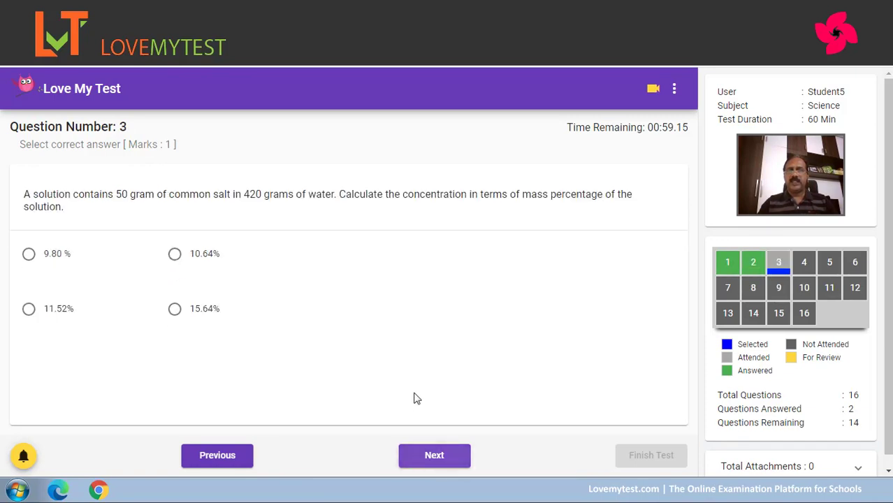
- Answer question 3 with "10.64%" and question 4 with "Vaporisation", then go on to question 5
click(175, 254)
click(429, 461)
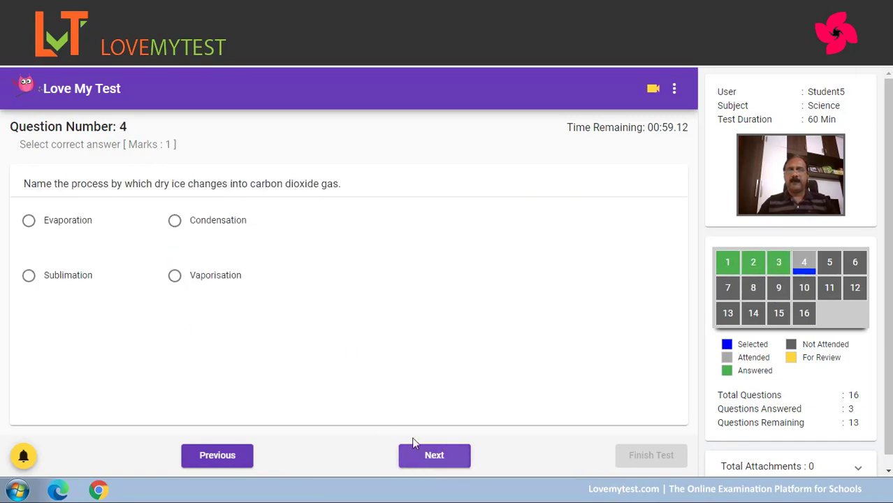
click(174, 276)
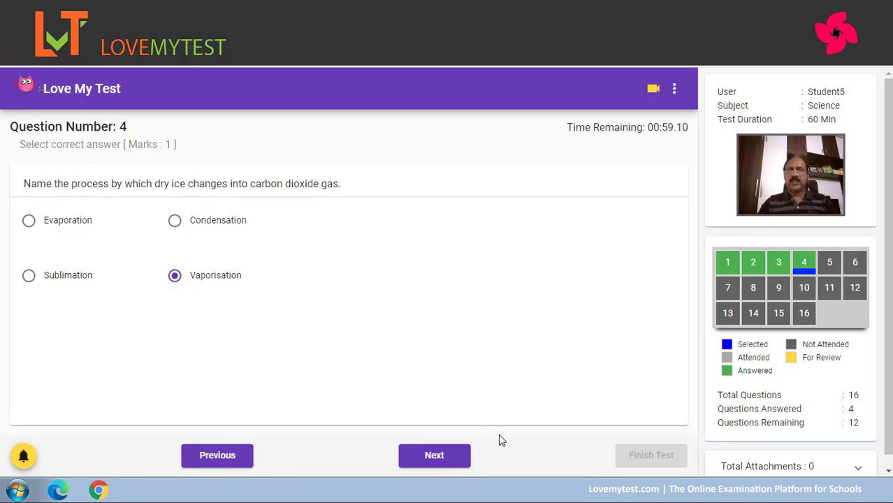
click(447, 464)
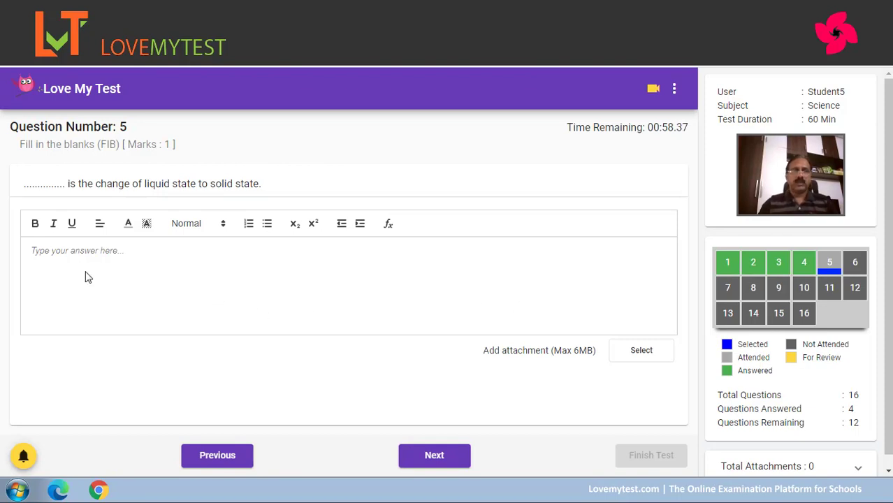
- Enter a text answer for question 5 and attach _20200818_170123.JPG as the answer to question 6
text(M)
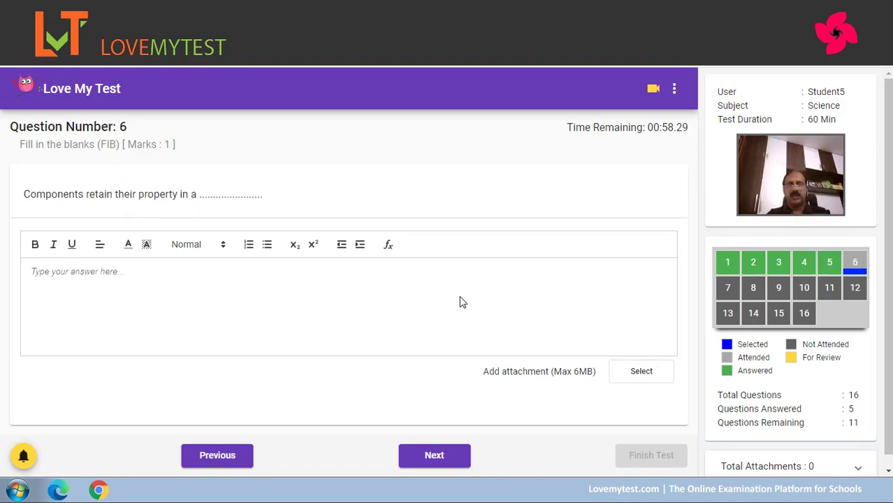
click(642, 372)
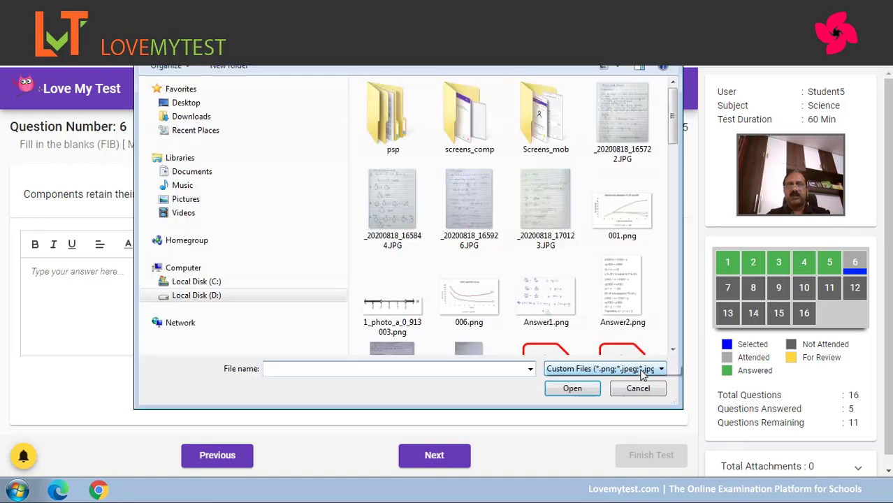
click(550, 206)
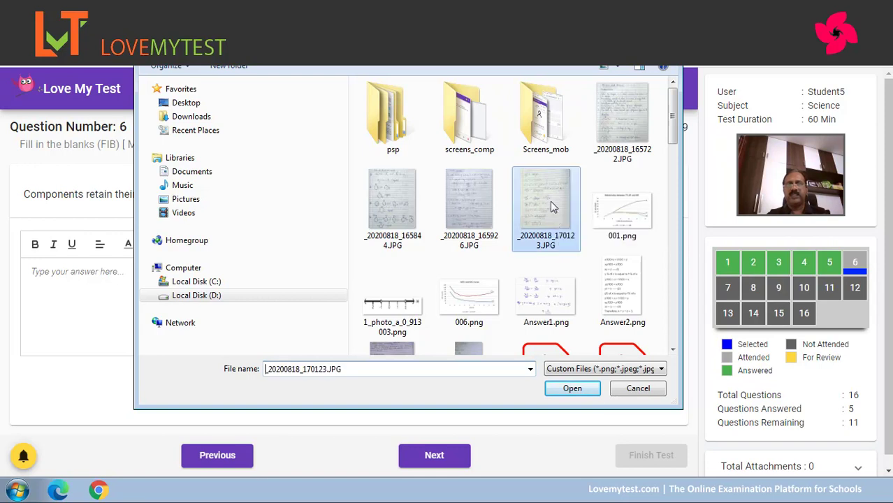
click(581, 390)
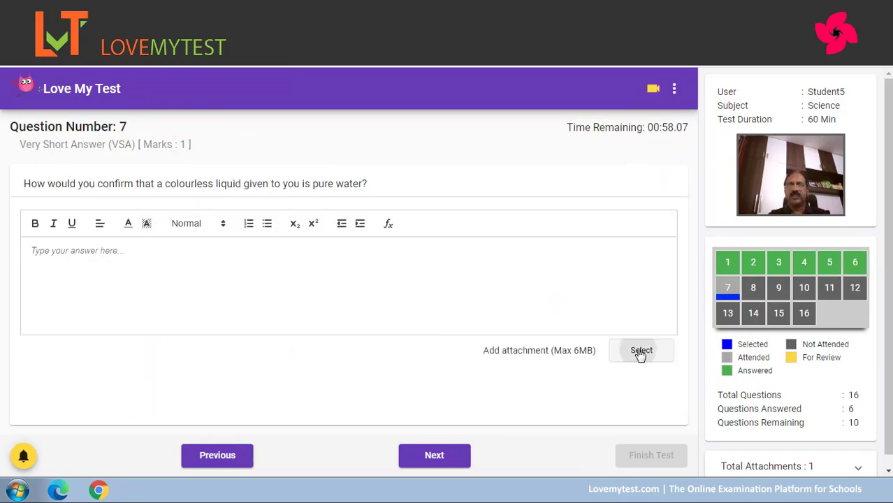
- Attach the image 001.png as the answer to question 7
click(637, 353)
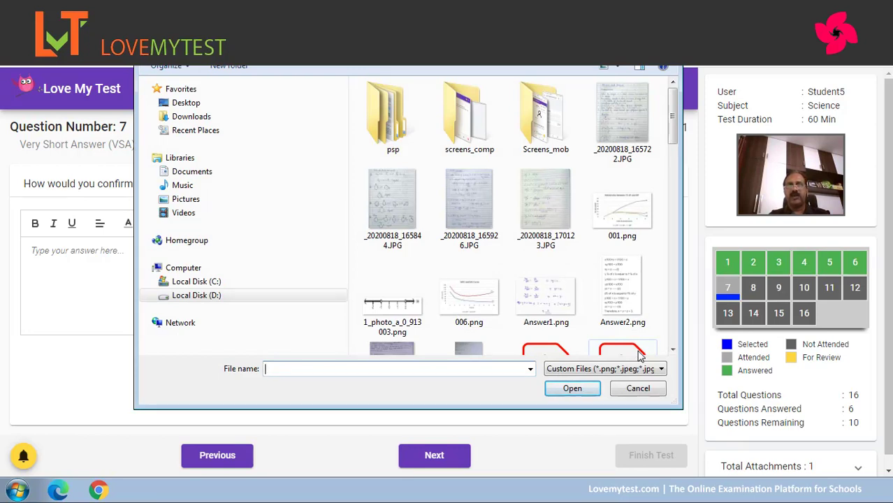
click(622, 210)
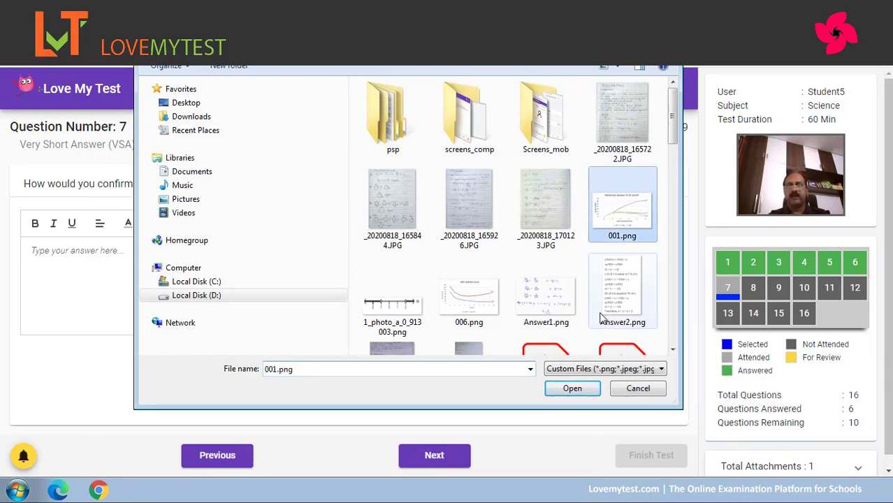
click(570, 389)
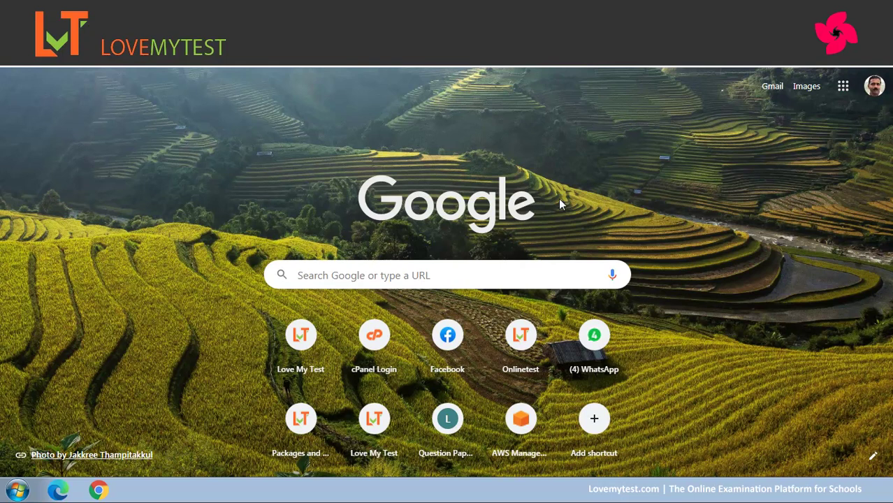
click(346, 276)
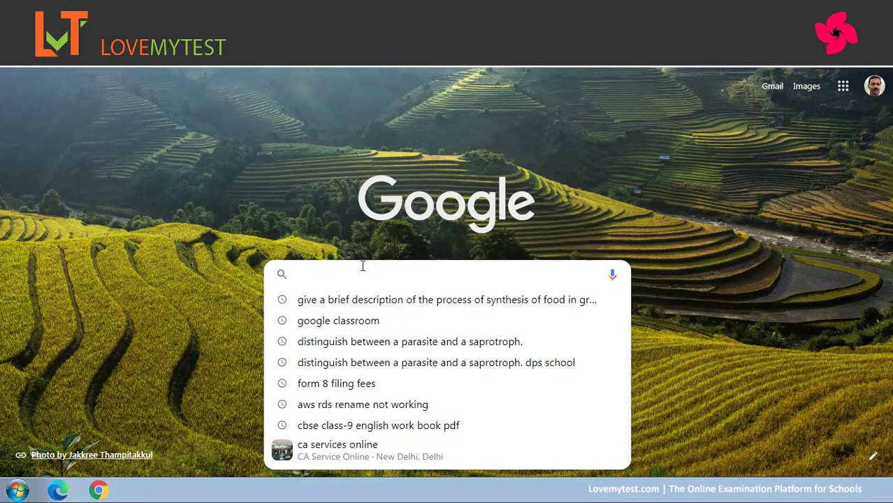
key(ctrl+Tab)
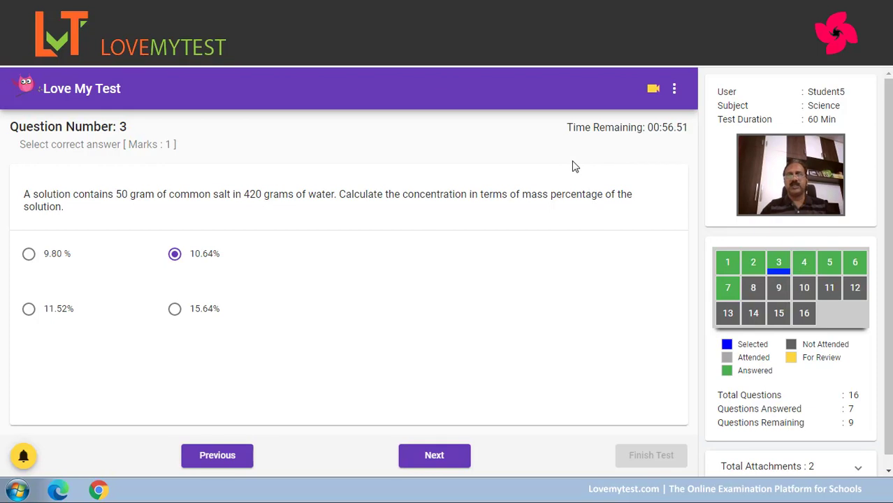
- Answer question 8 with the text "My answer" and go on to question 9
click(753, 289)
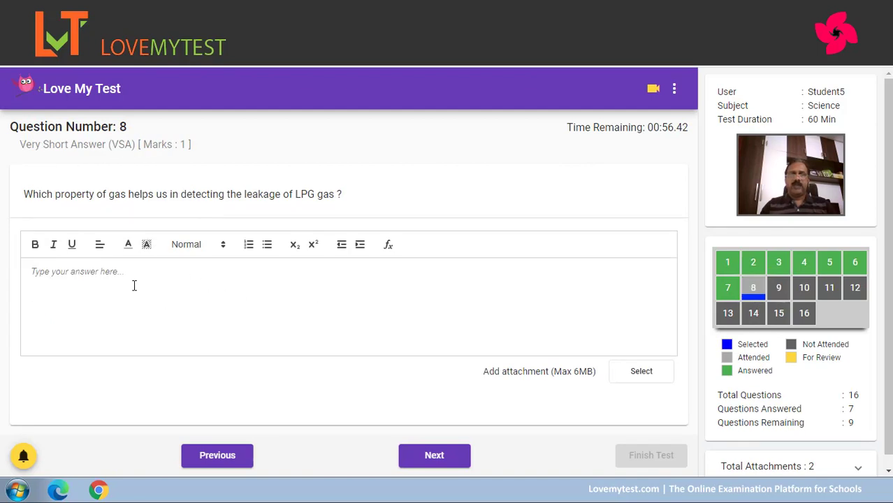
text(My answer)
click(429, 455)
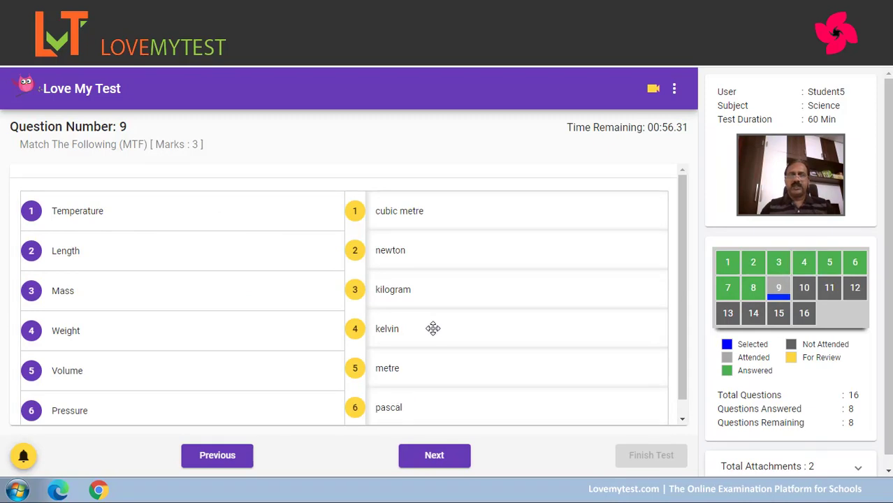
- Reorder the units to match kelvin with Temperature, metre with Length, kilogram with Mass, newton with Weight and cubic metre with Volume, then go to question 10
drag(441, 325, 440, 210)
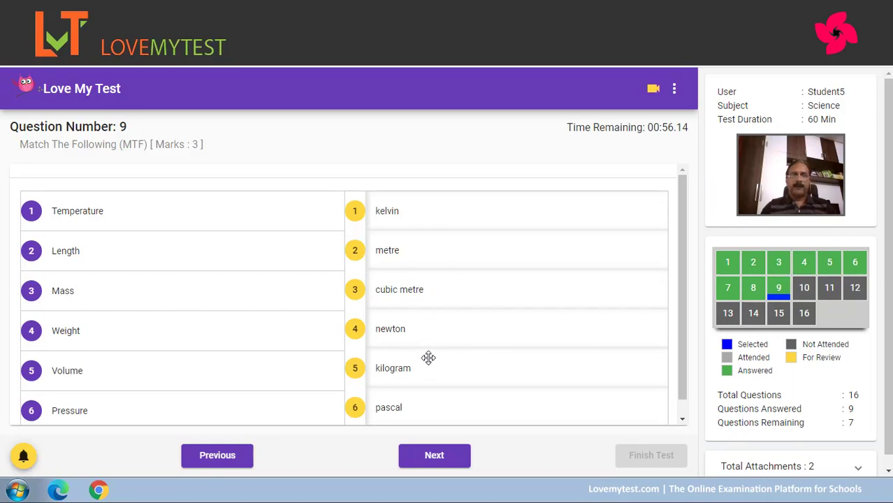
drag(422, 368, 427, 289)
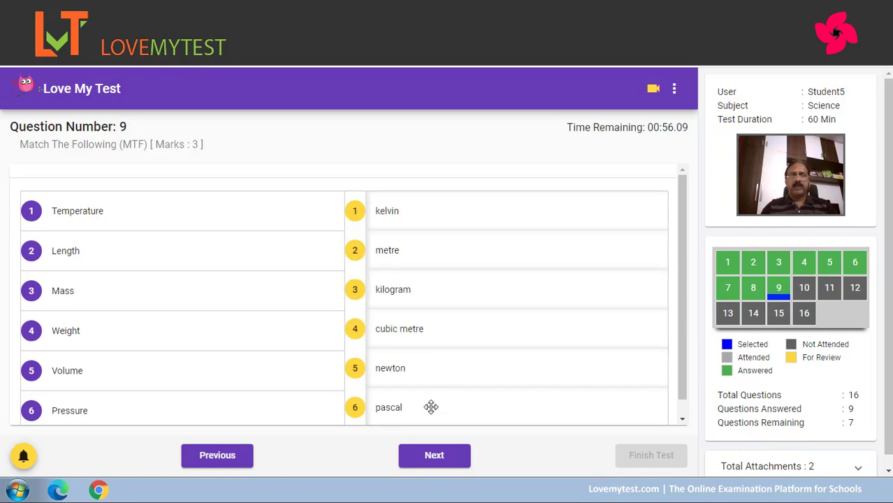
drag(422, 328, 426, 368)
scroll(458, 407, down, 1)
click(449, 458)
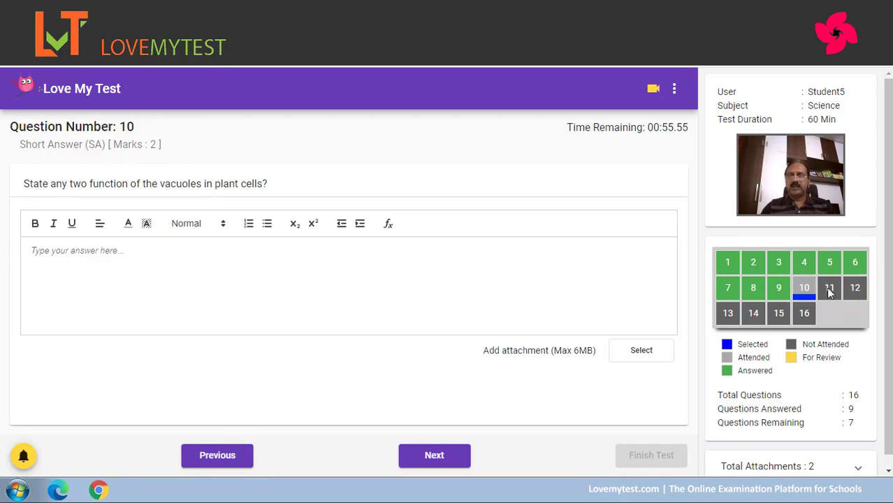
- Skip questions 10 to 12 without answering and open question 13
click(446, 460)
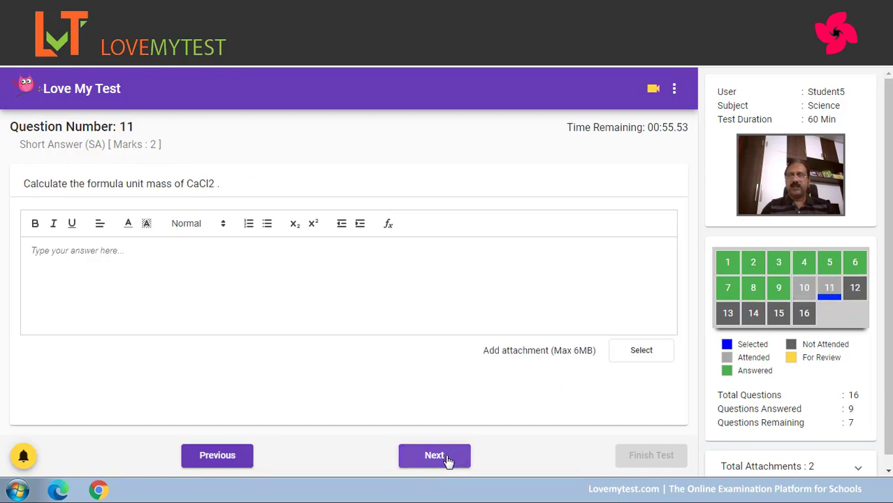
click(447, 459)
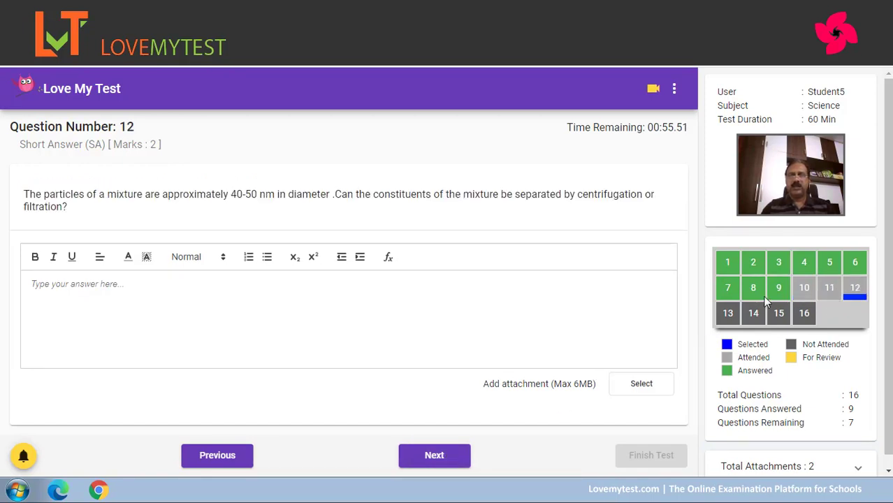
click(727, 315)
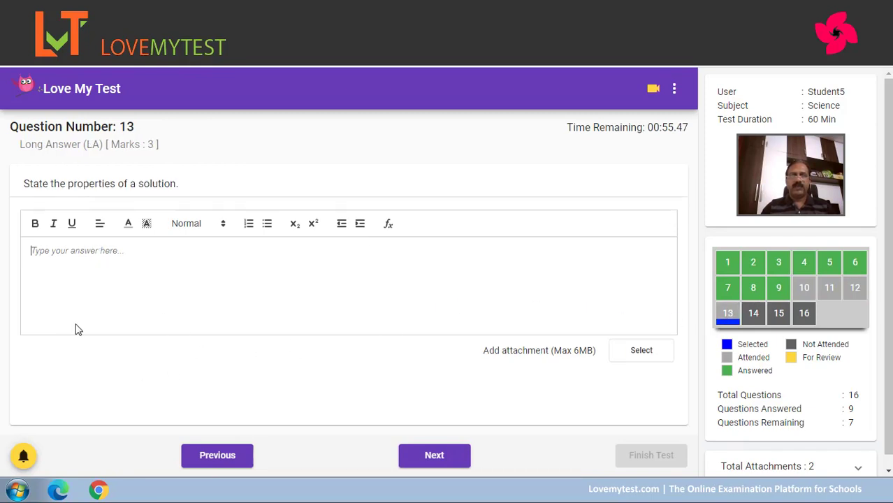
- Mark question 13 for review and go on to question 14
click(24, 457)
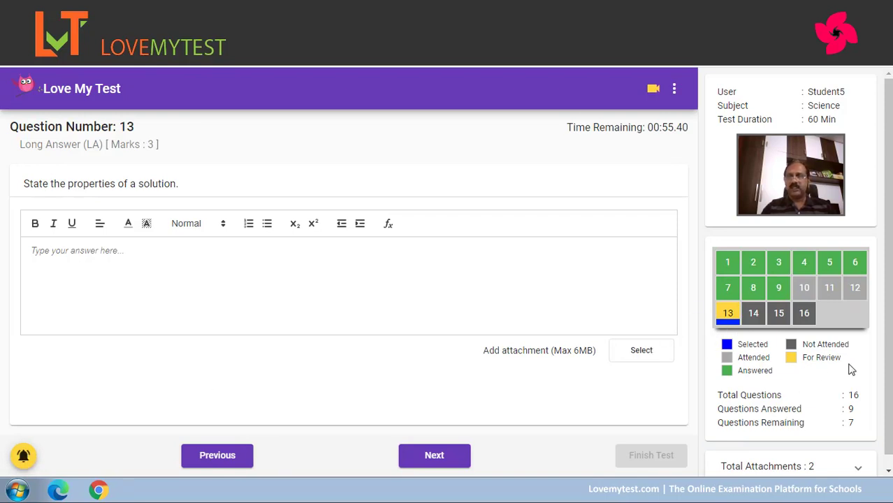
click(435, 456)
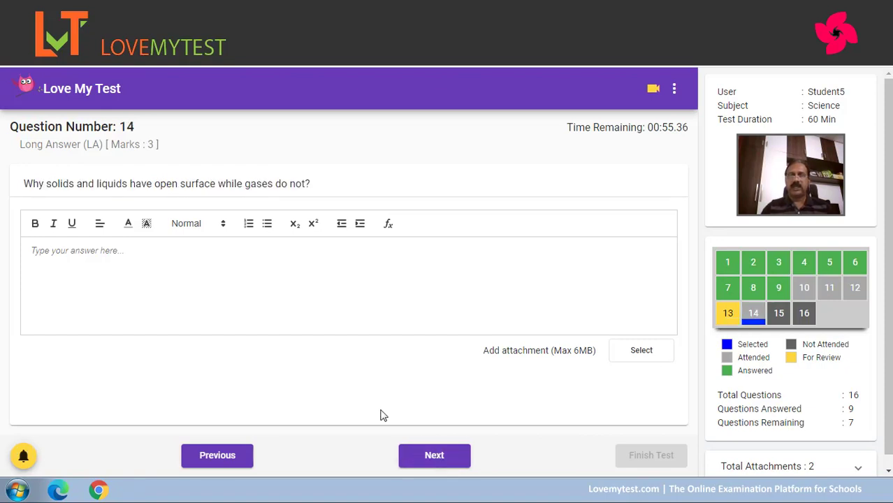
- Answer question 14 with the text "Answer" and go on to question 15
click(132, 252)
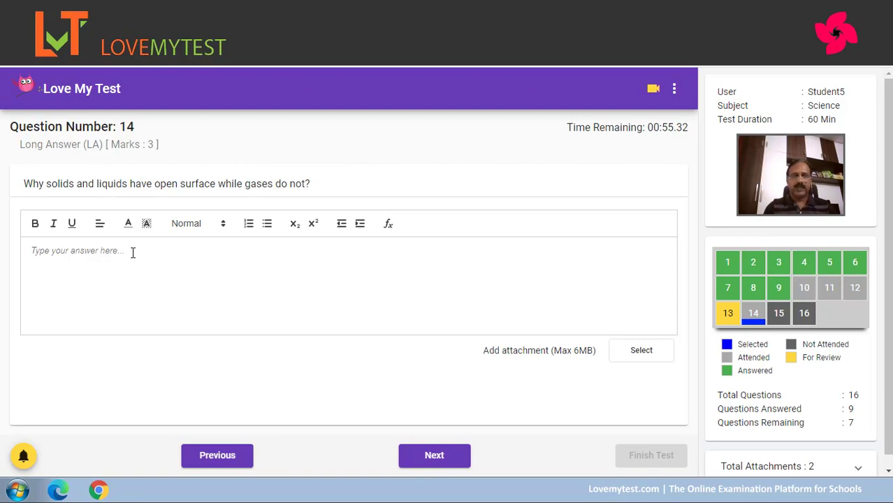
text(Answer)
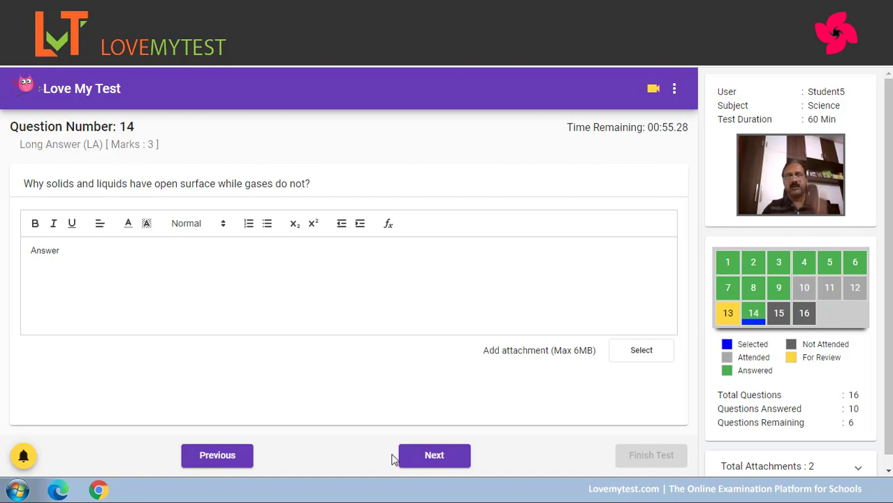
click(433, 457)
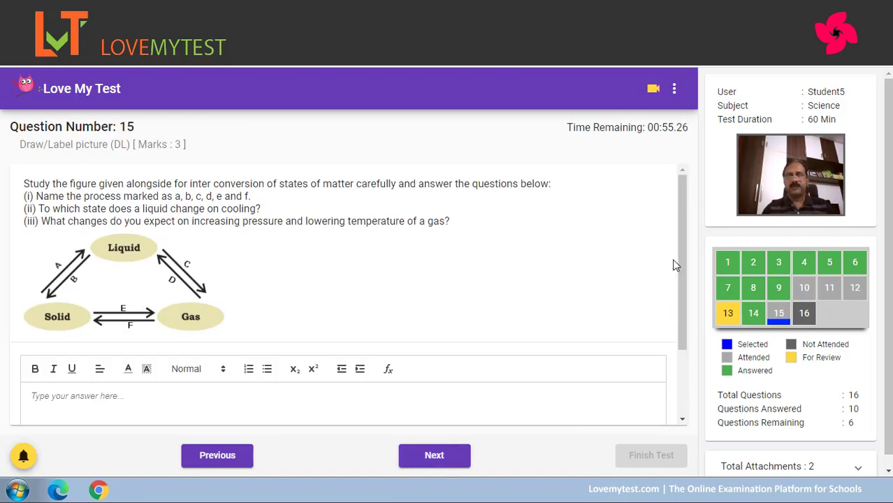
- Attach 006.png to the answer of question 15 and delete that attachment again
drag(684, 279, 674, 375)
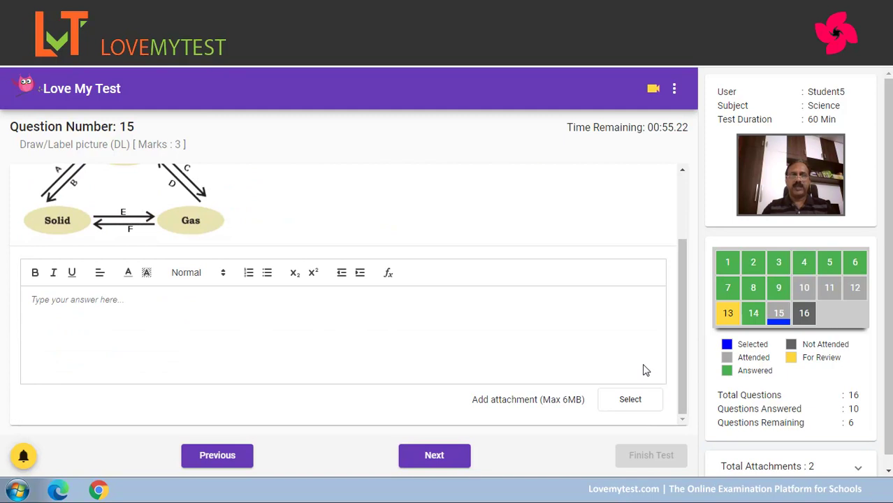
click(630, 401)
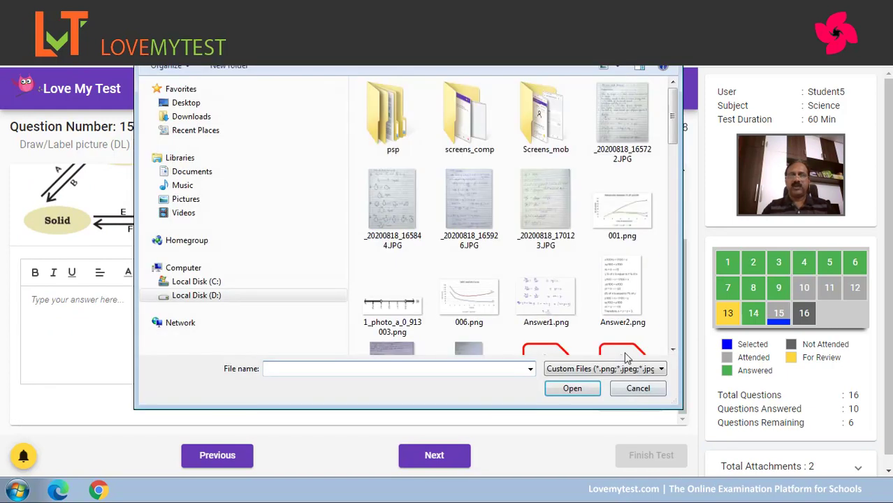
click(469, 297)
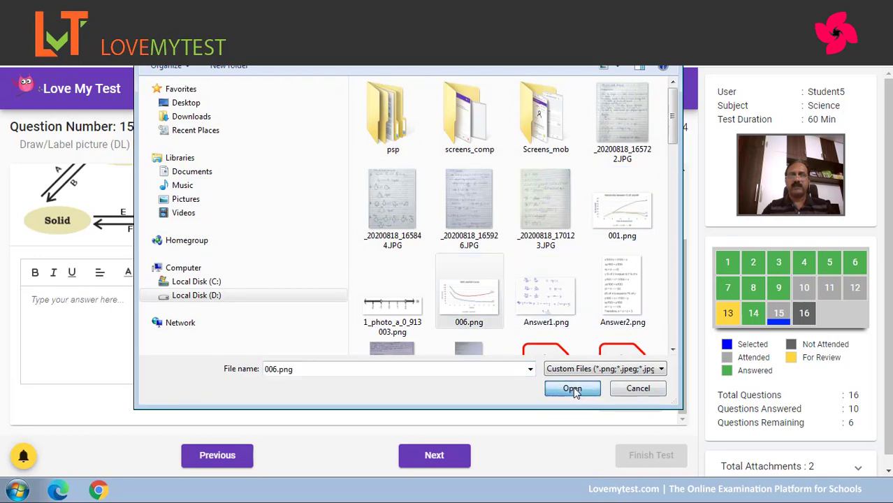
click(572, 388)
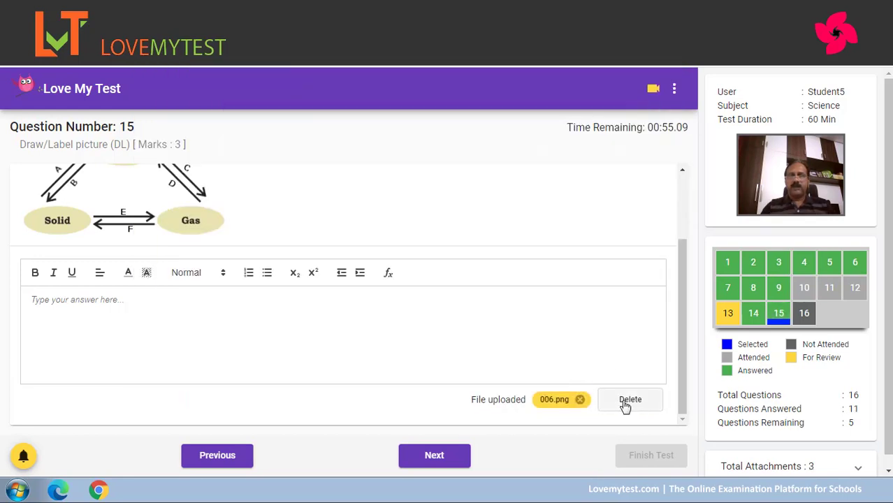
click(583, 401)
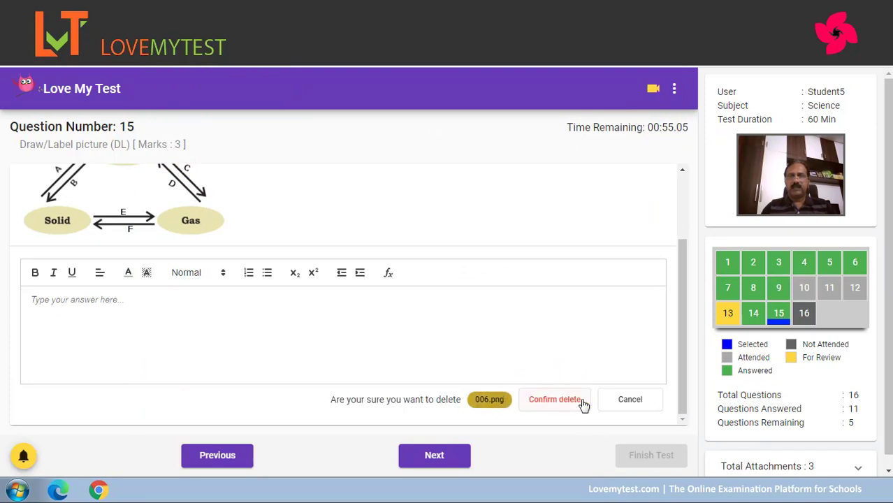
click(558, 404)
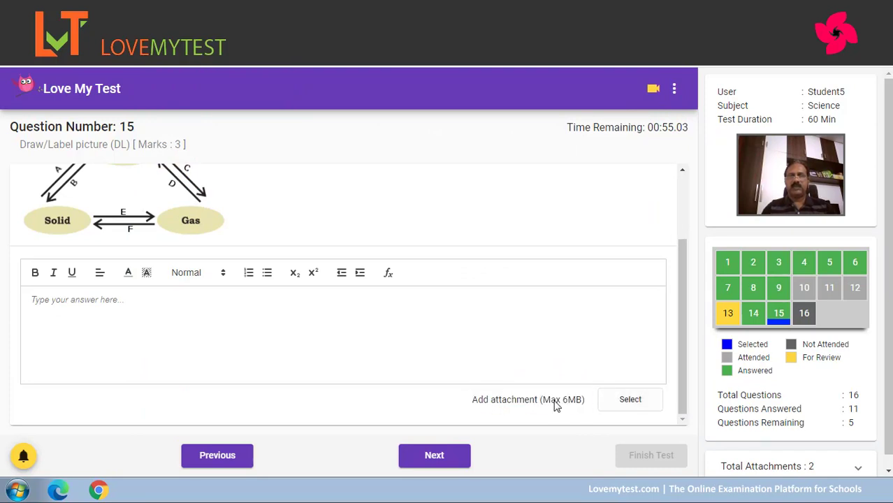
- Attach Image13.png as the answer to question 15
click(626, 402)
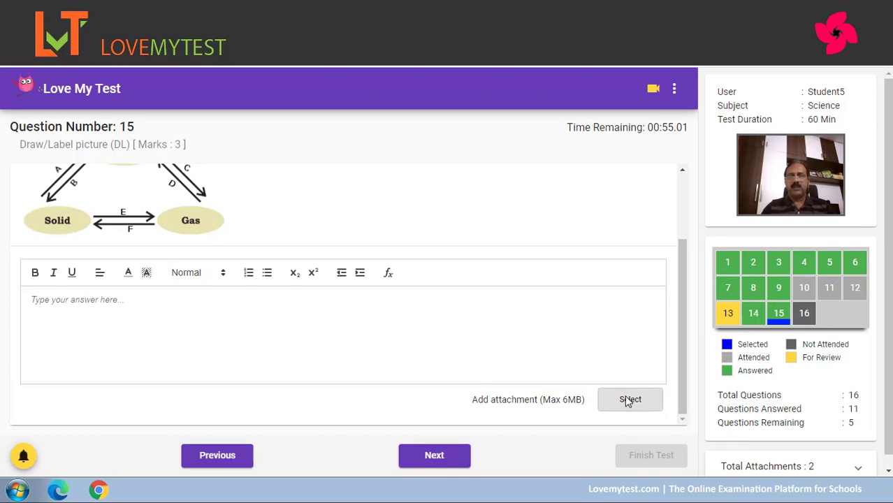
drag(673, 128, 673, 209)
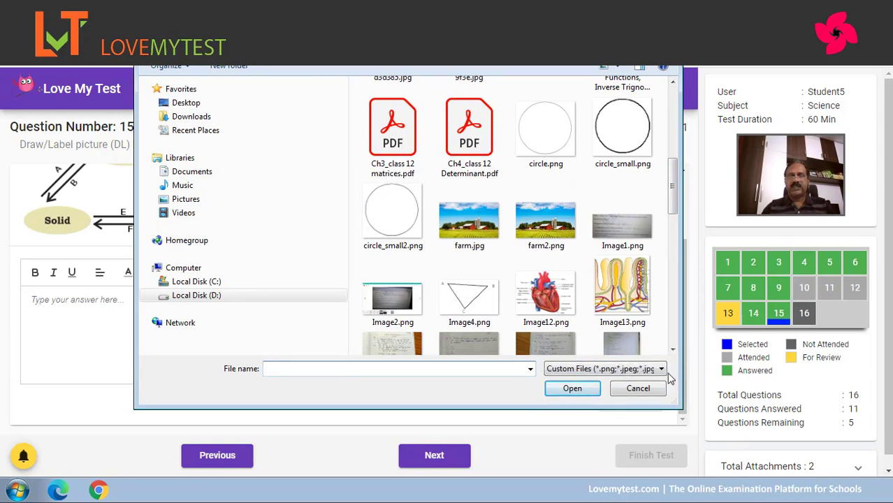
drag(672, 214, 669, 201)
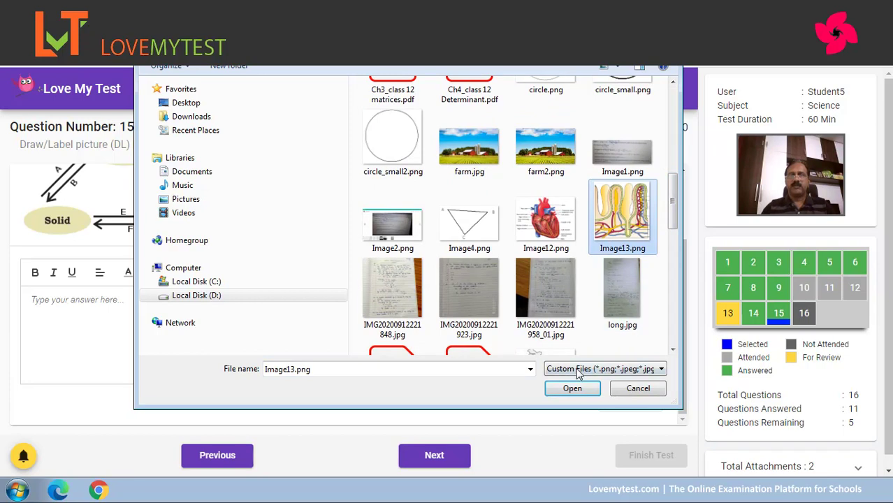
click(571, 389)
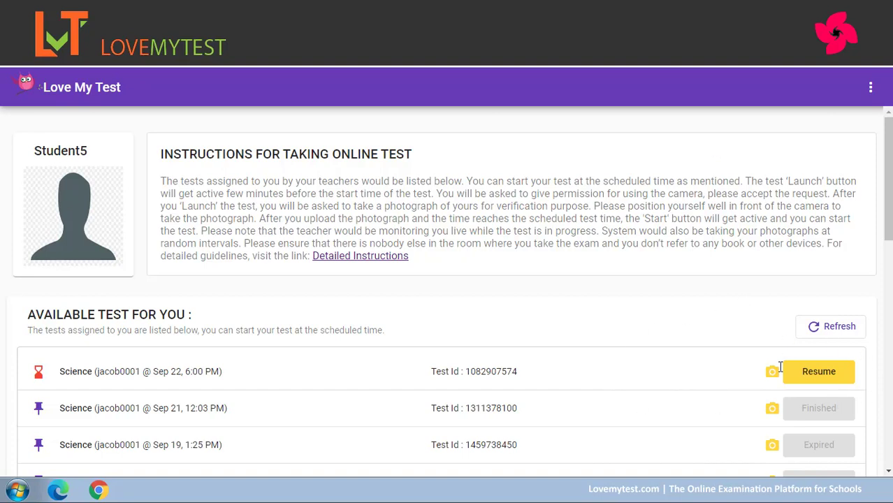
- Resume the Science test of Sep 22, 6:00 PM, taking and uploading a new verification photo before starting
click(816, 377)
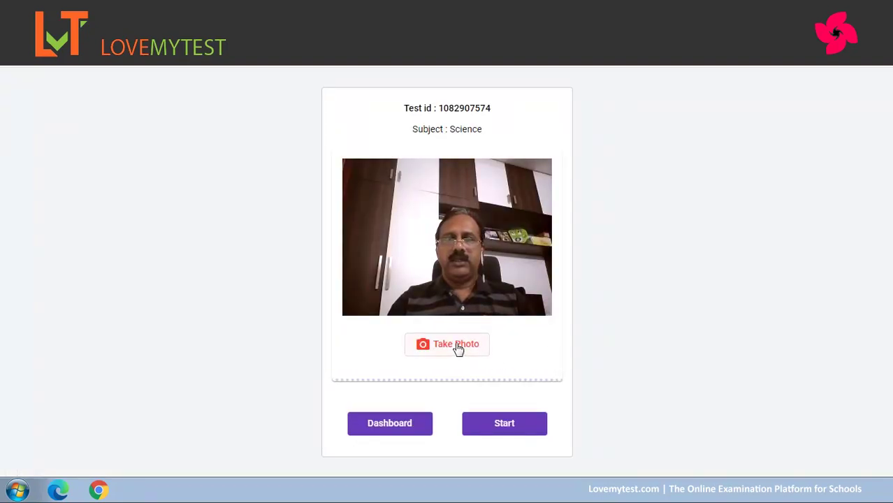
click(457, 347)
click(510, 352)
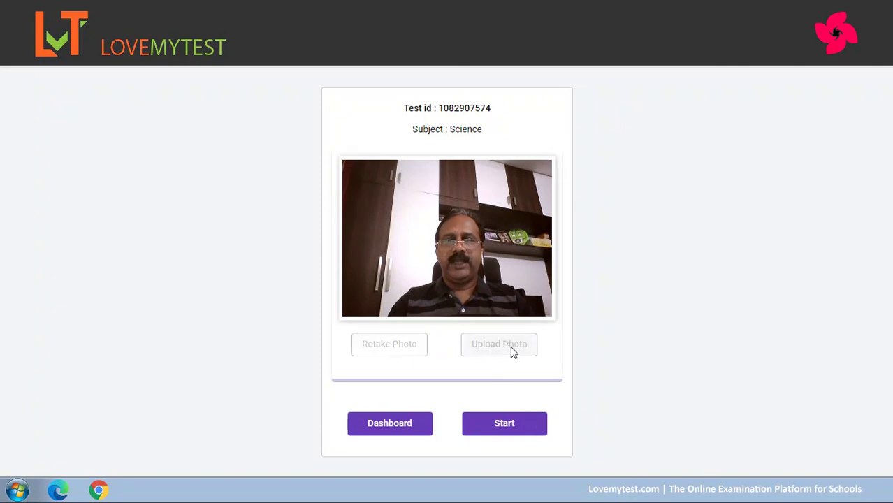
click(502, 424)
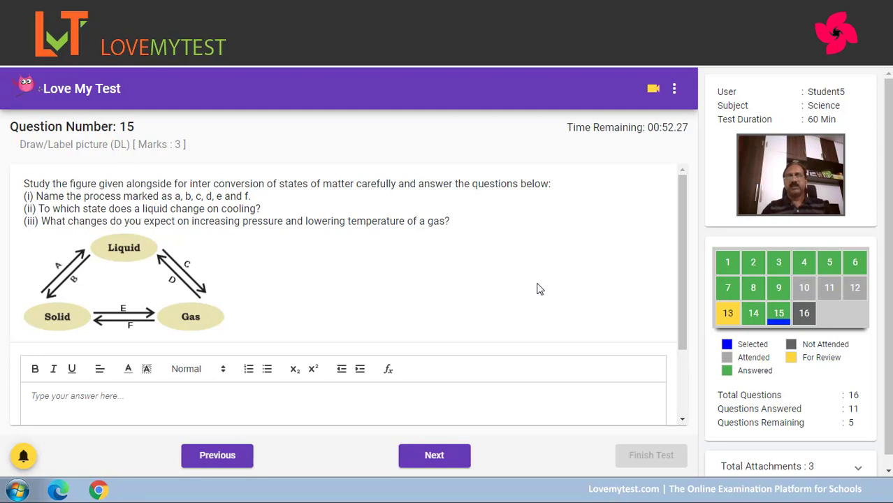
- Open question 16 and request to finish the test, but cancel the submission
click(806, 316)
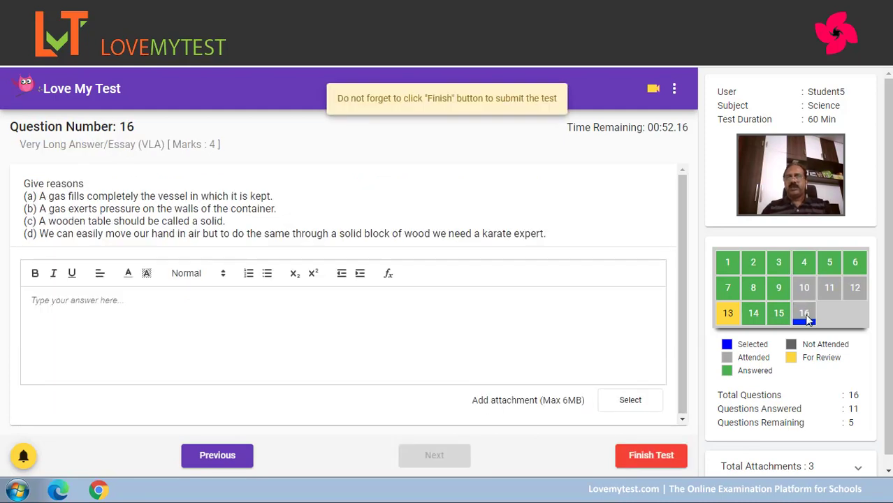
click(649, 457)
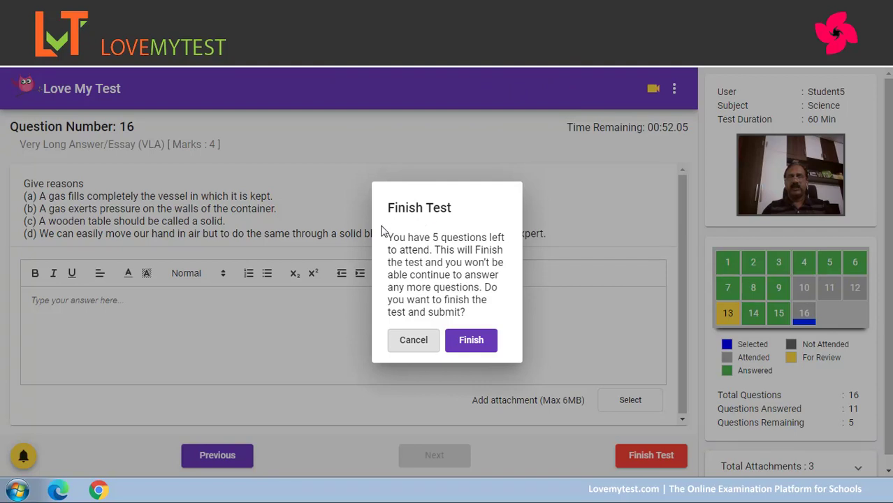
click(413, 341)
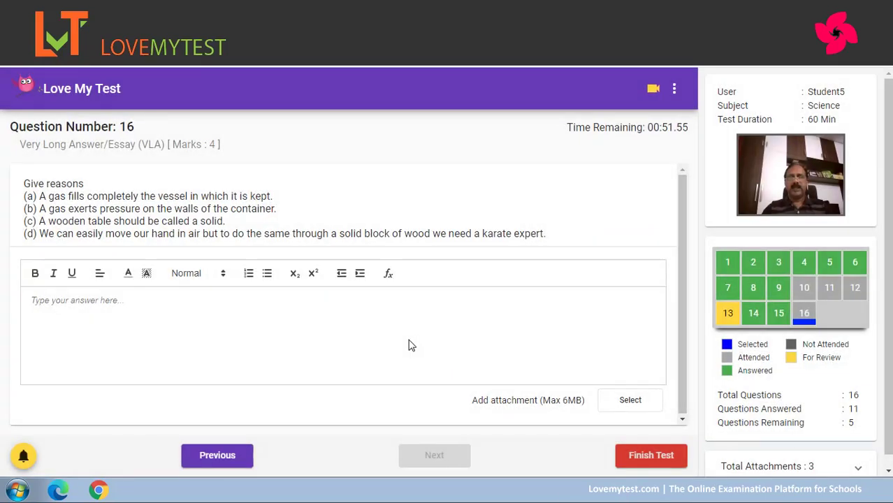
- Return to the unanswered questions 10 to 12 and answer them, entering "My answer" for question 12
click(804, 289)
click(143, 262)
text(A)
text(er)
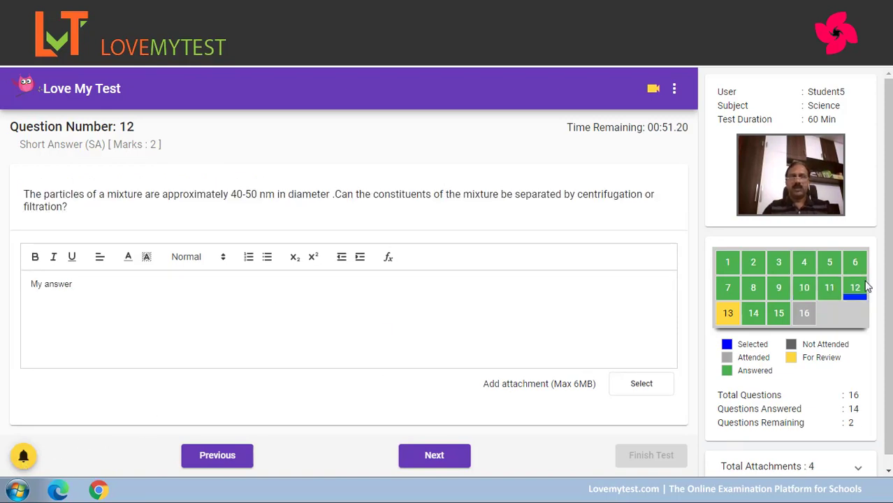
- Attach a _20200818_ JPG image as the answer to question 13 and another to question 16
click(726, 314)
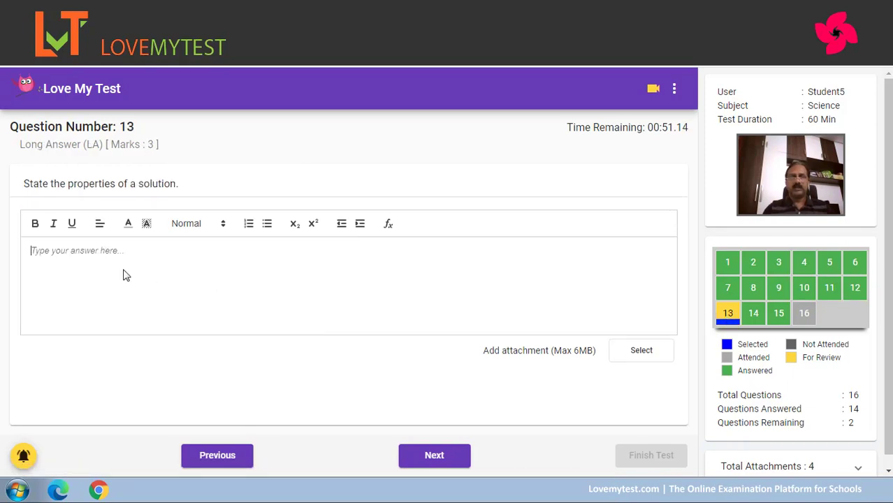
click(642, 351)
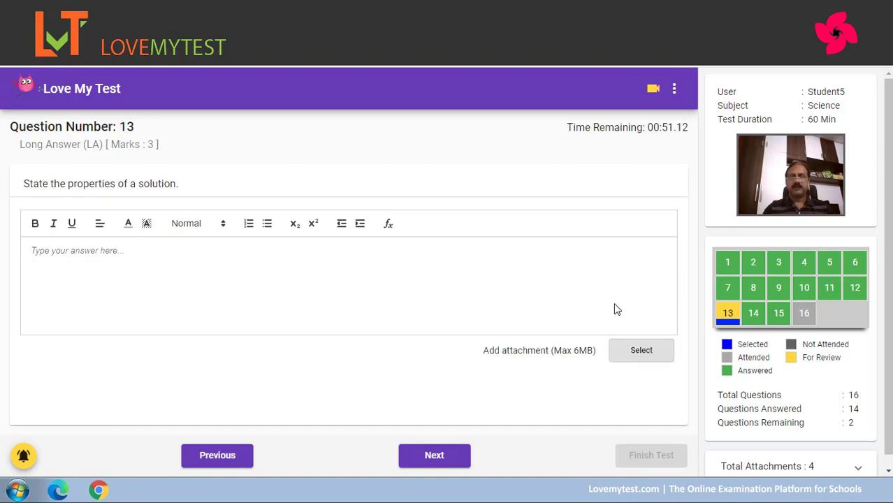
click(563, 388)
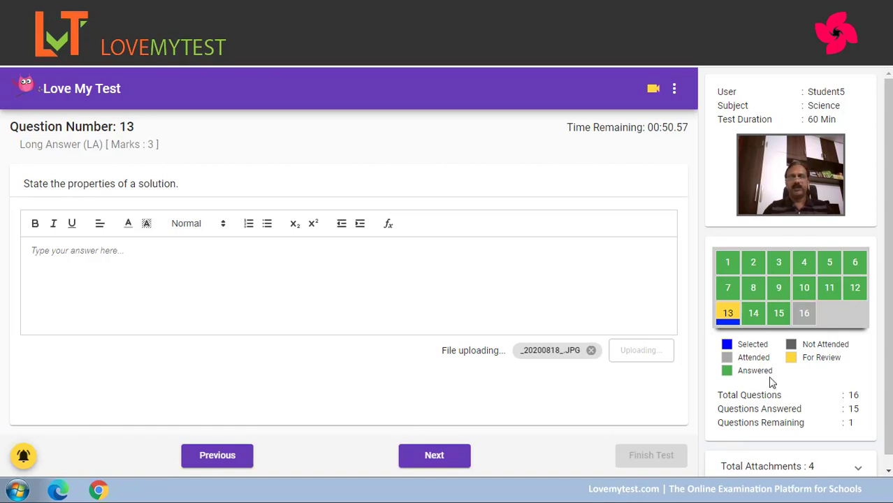
click(812, 318)
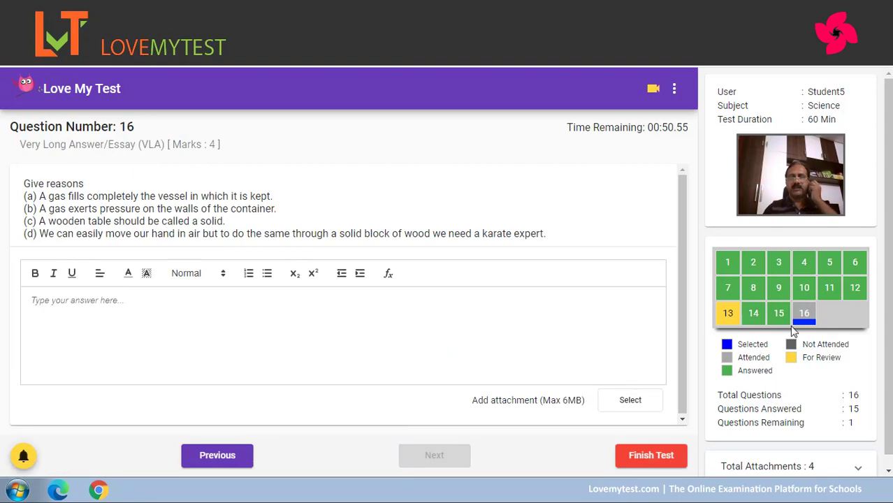
- Finish and submit the Science test, confirming the submission, and log out
click(656, 457)
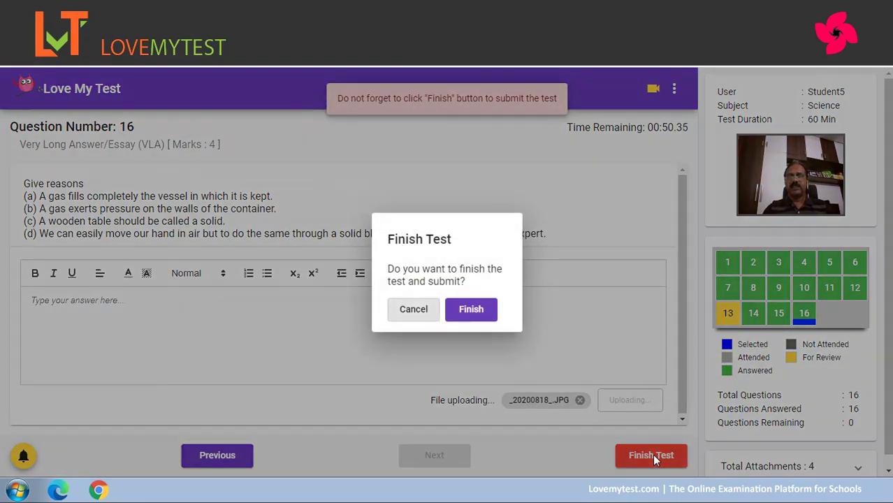
click(470, 307)
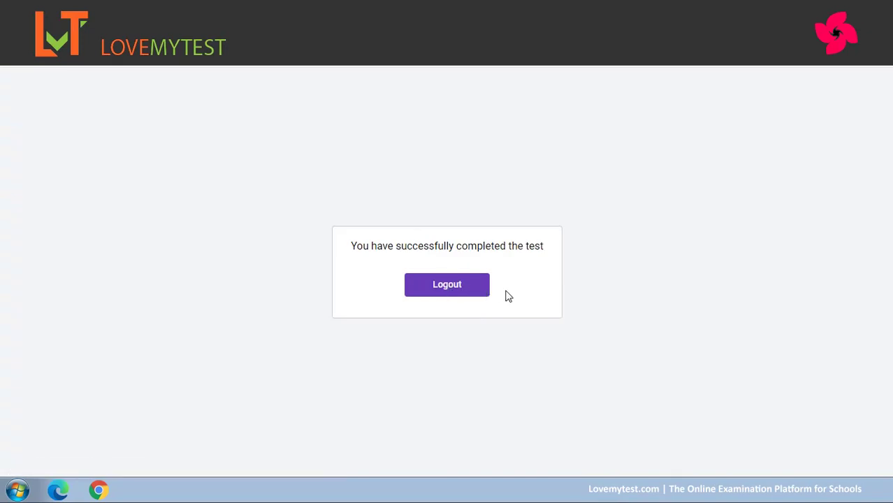
click(450, 288)
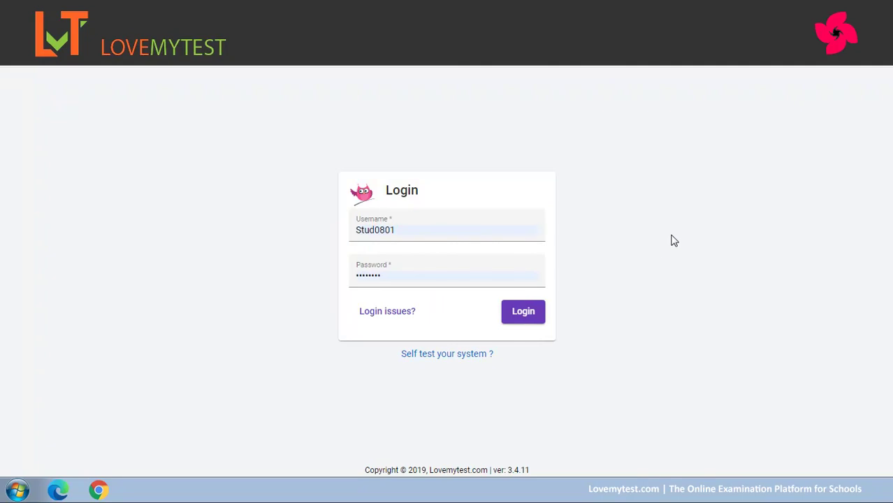